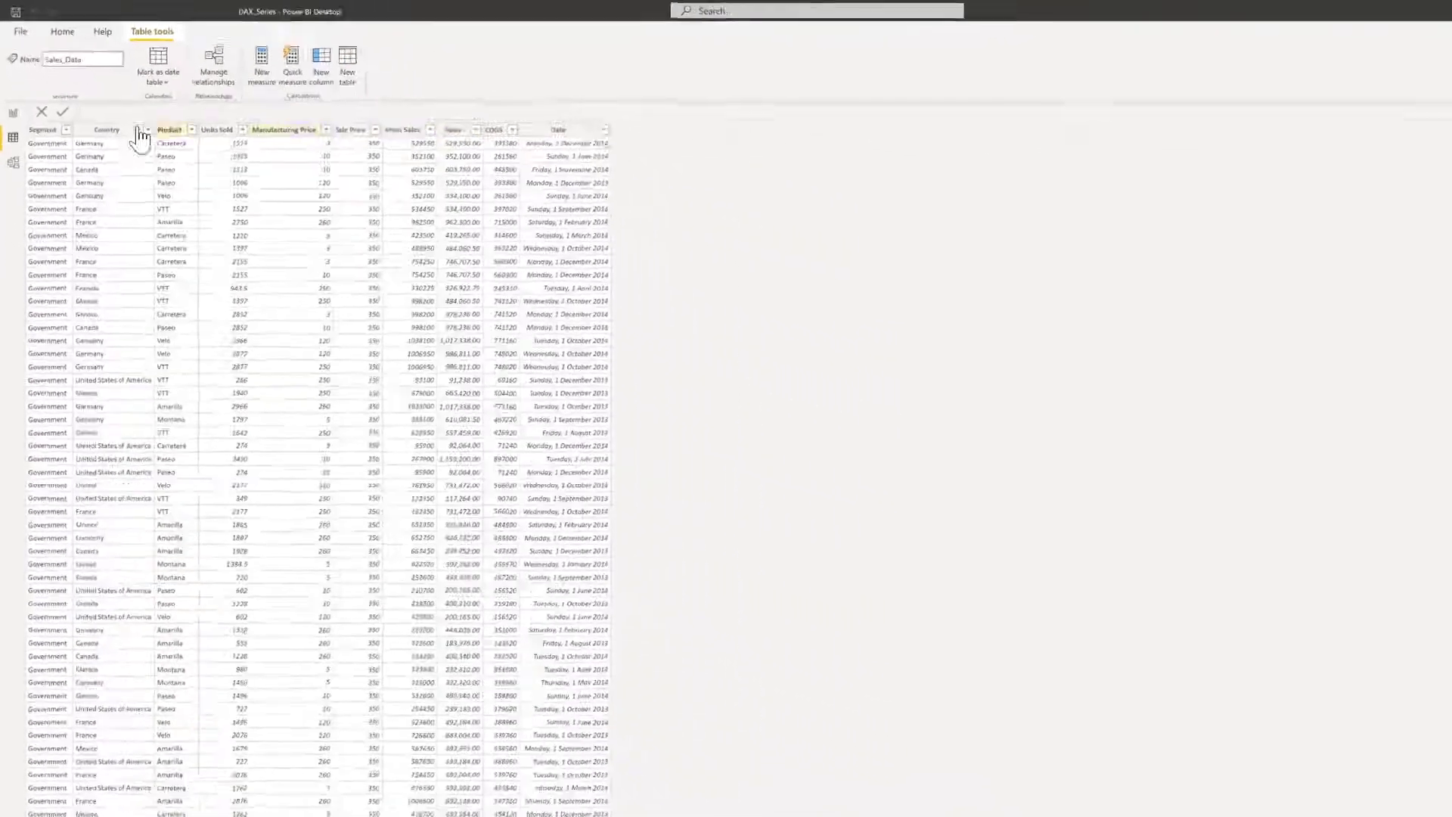
- Examine the fields behind the Sales card, the product table and the segment chart, and review the Sales_Data table's rows
click(12, 105)
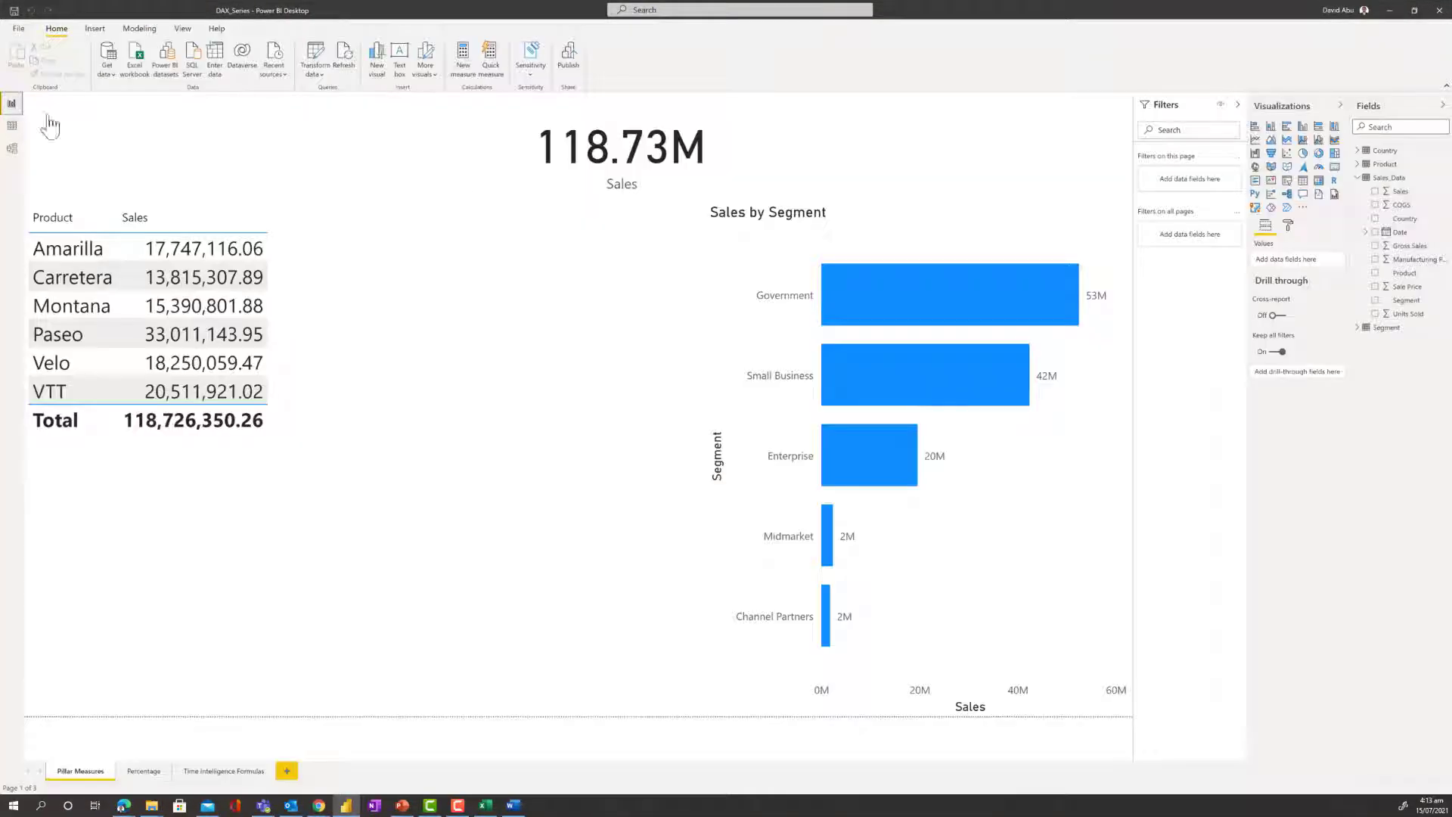
click(582, 170)
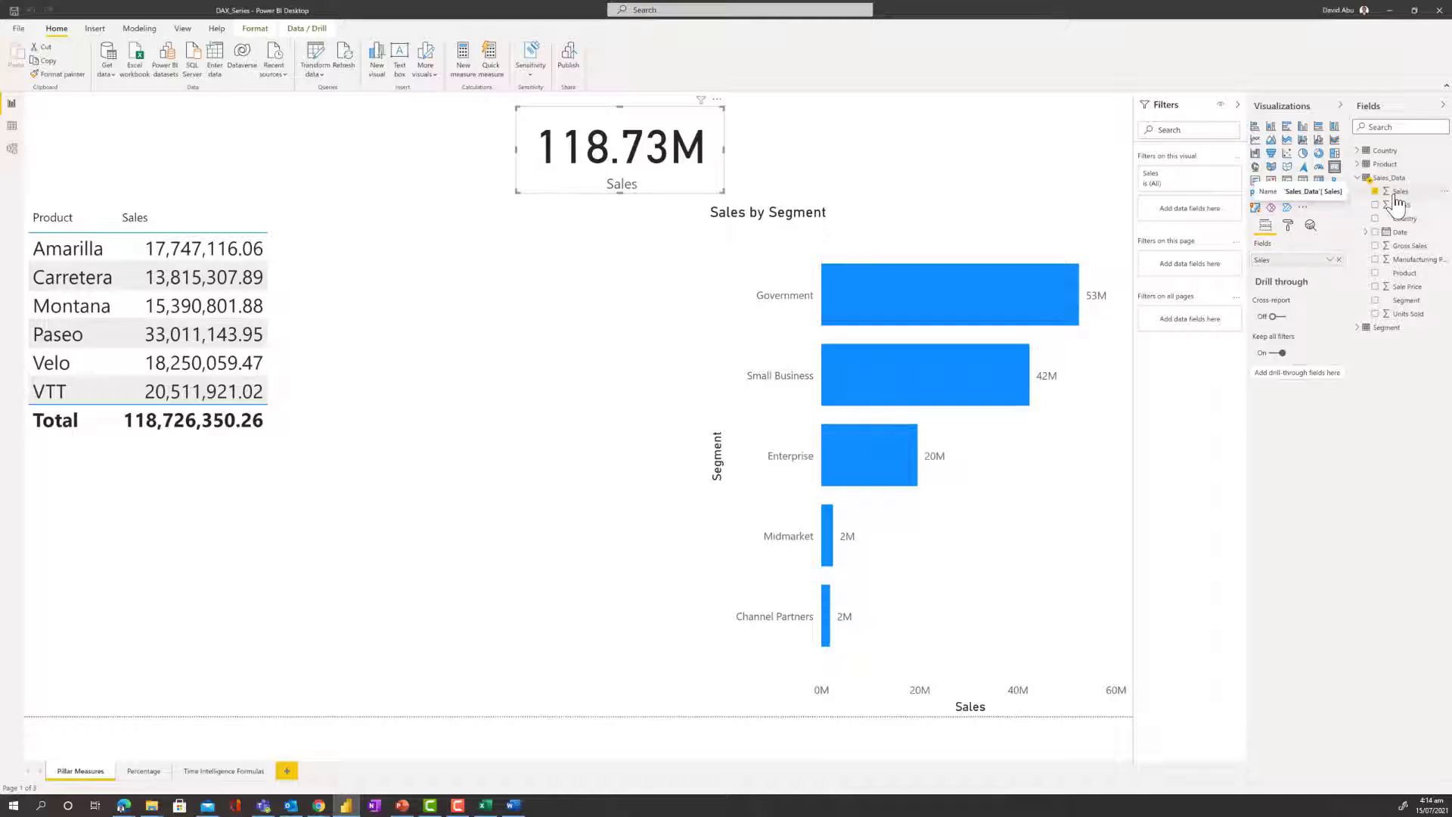
click(479, 323)
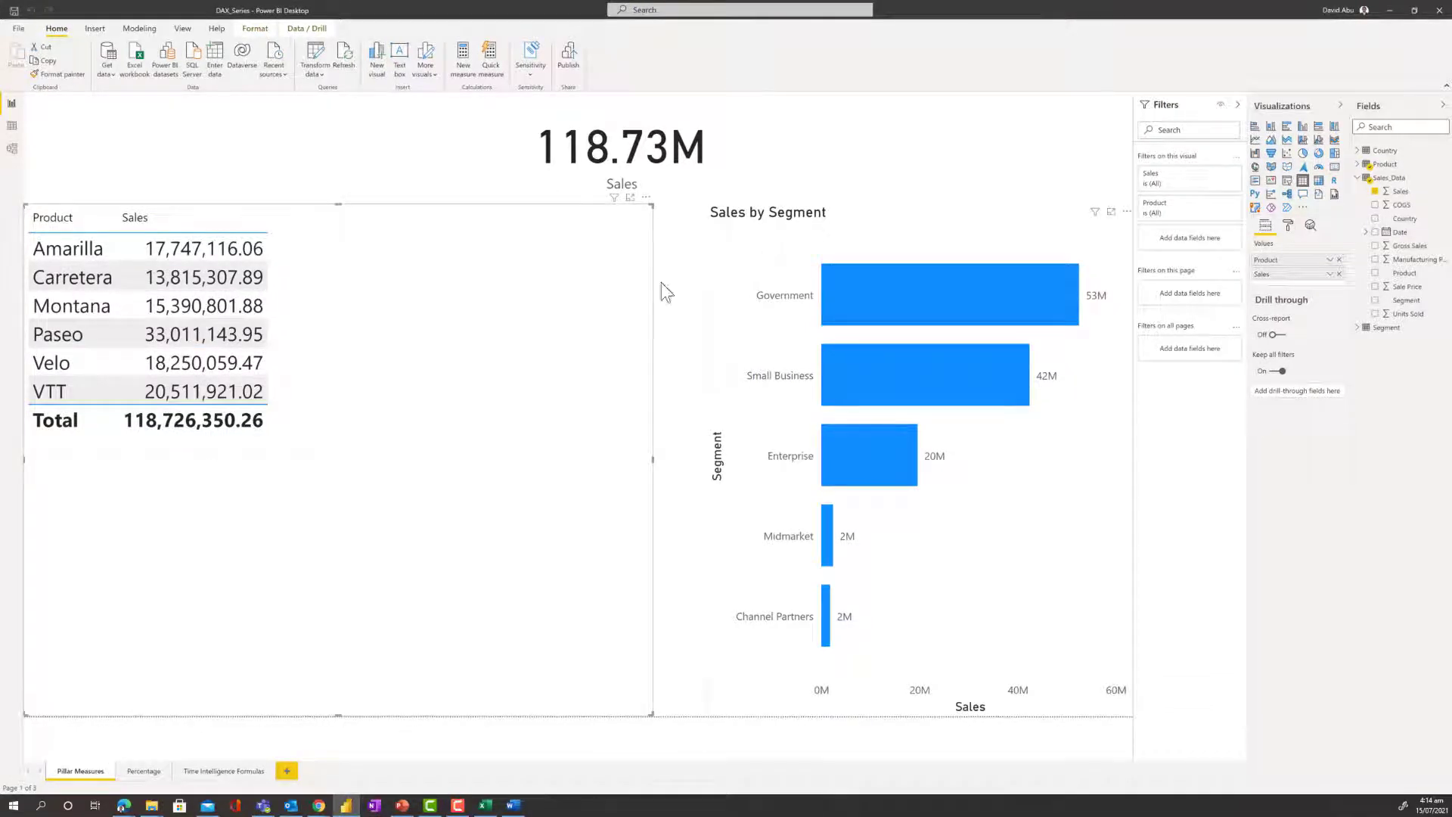
click(873, 230)
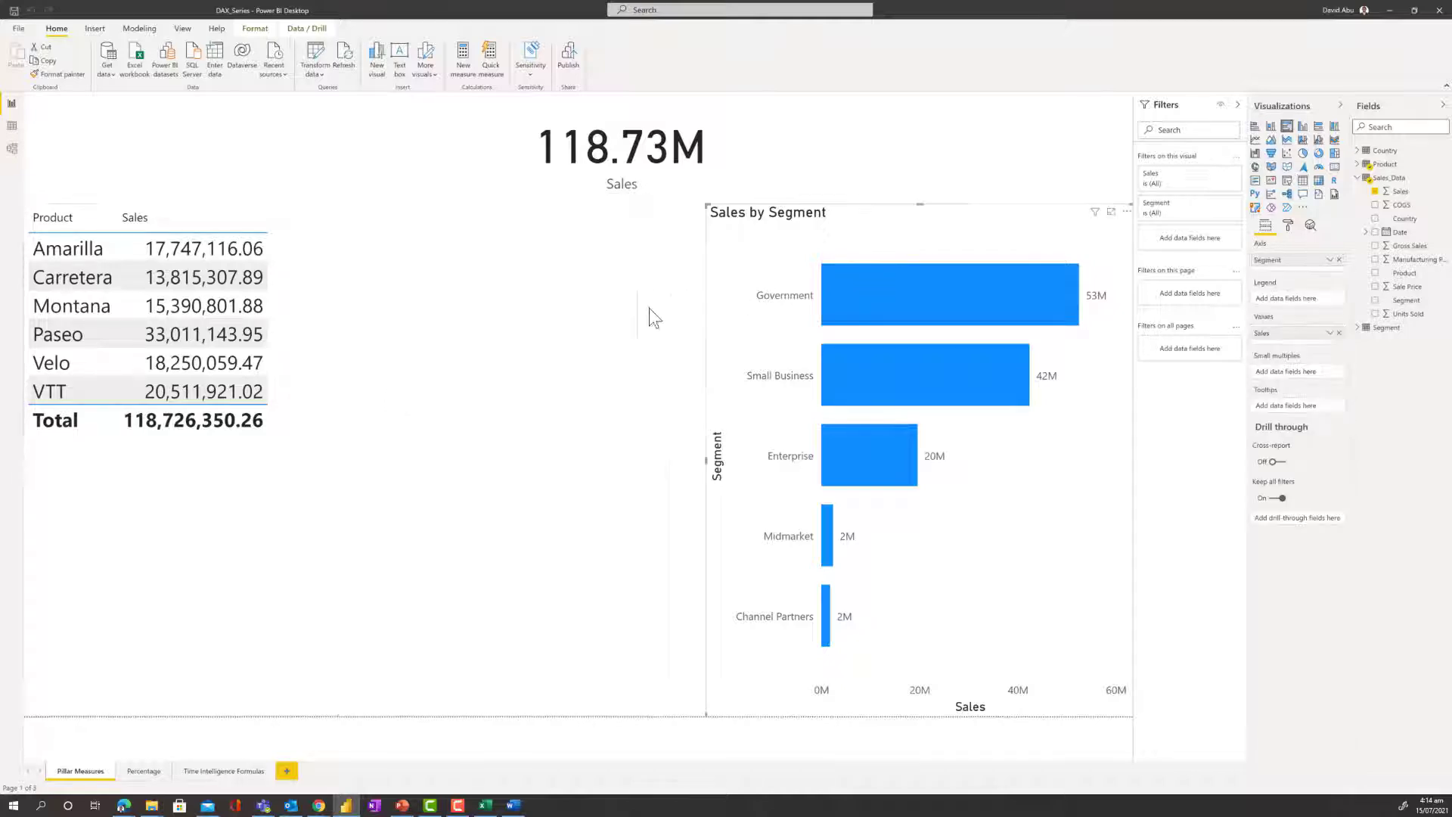
click(539, 329)
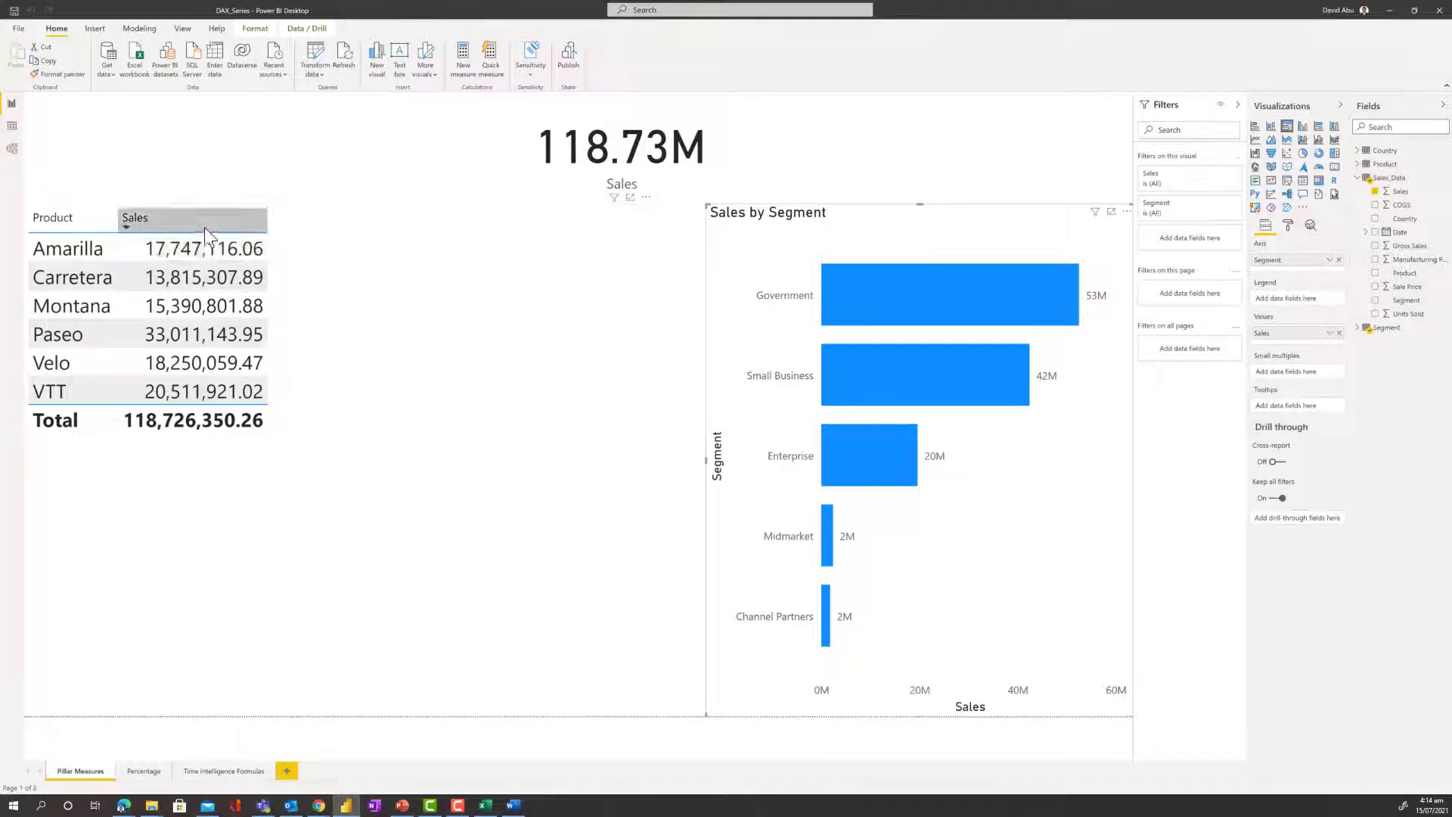
click(422, 390)
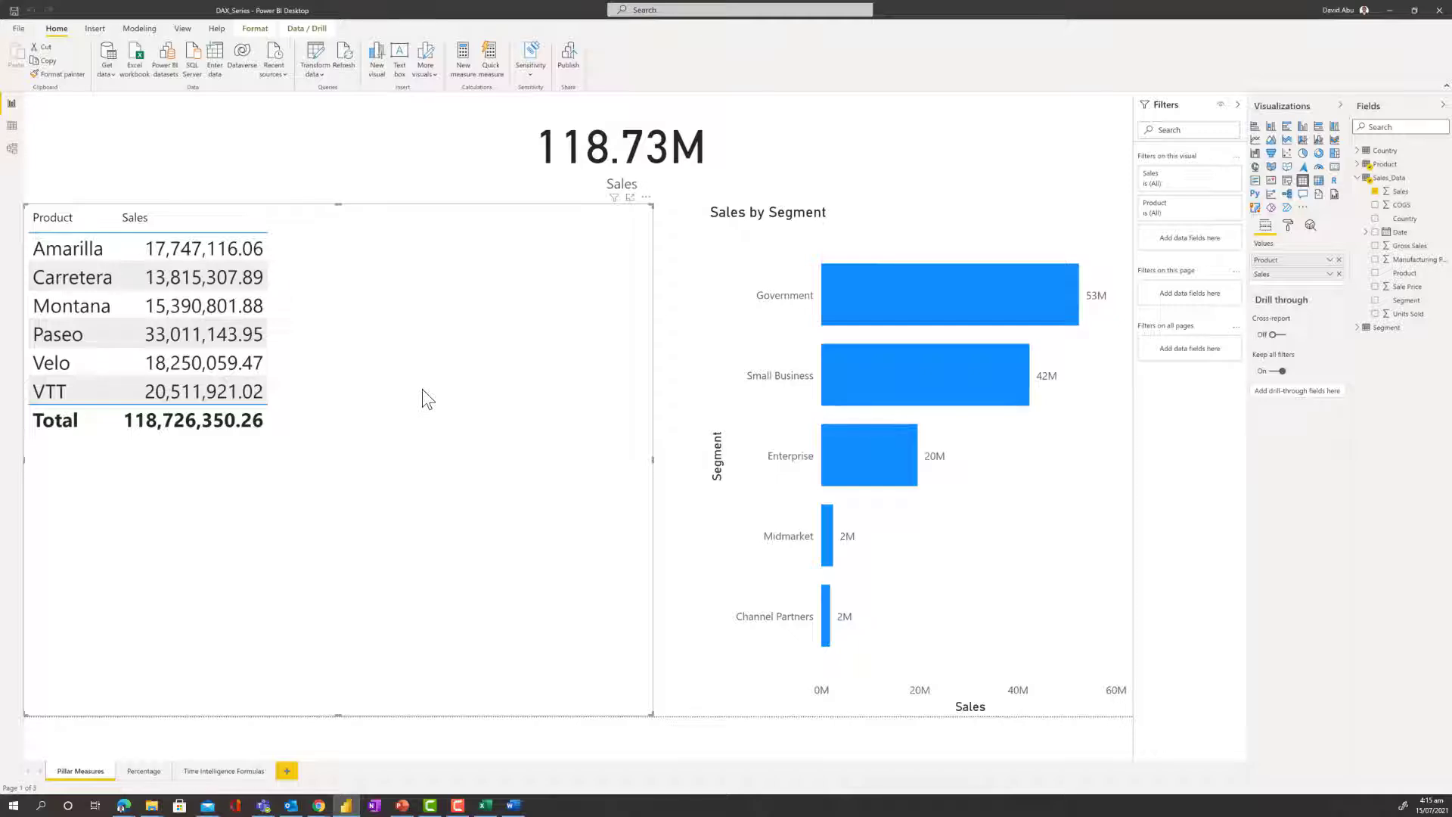
click(13, 124)
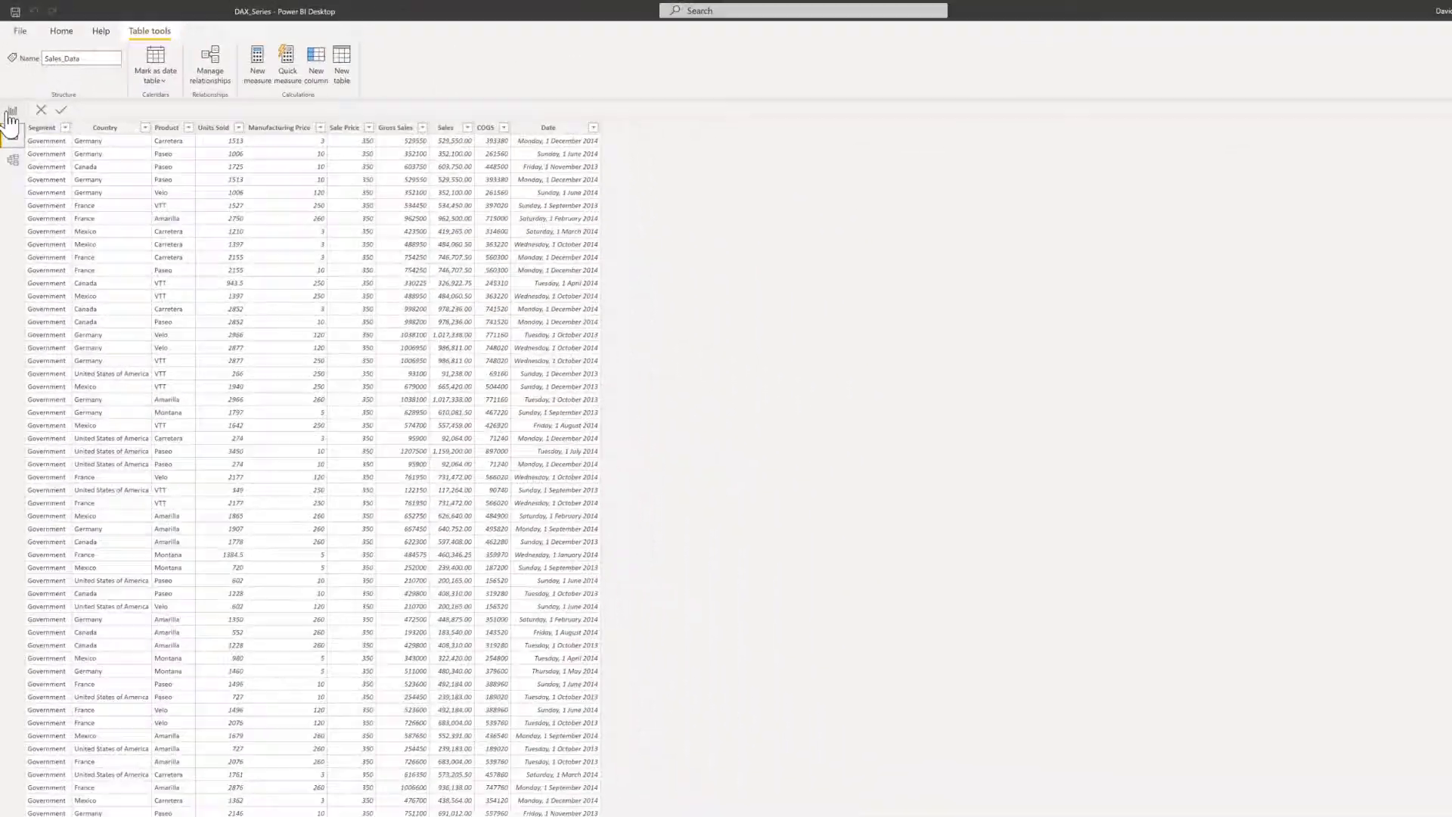
click(11, 117)
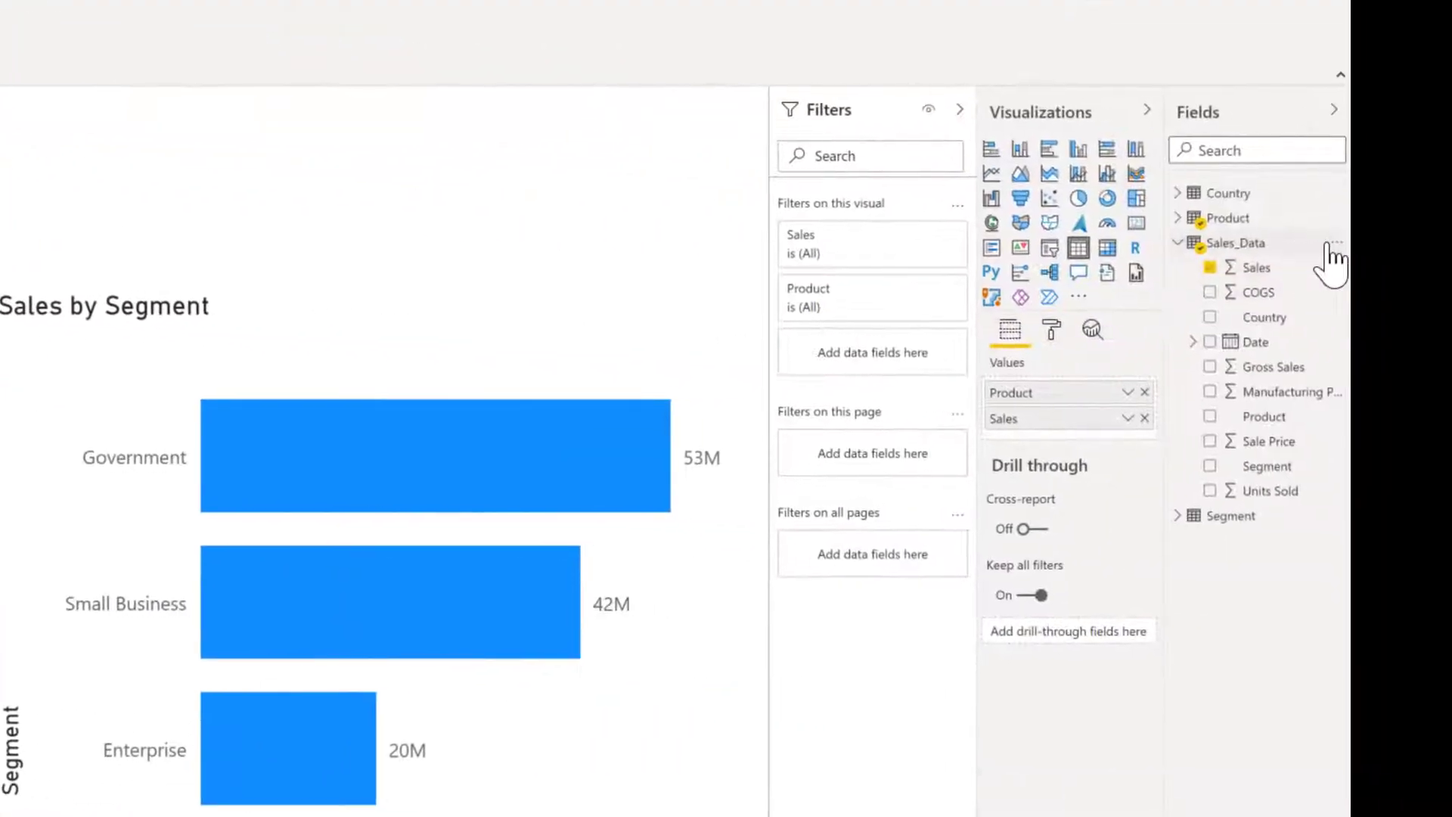
- Create a new measure in the Sales_Data table and name it Total Sales
click(1332, 243)
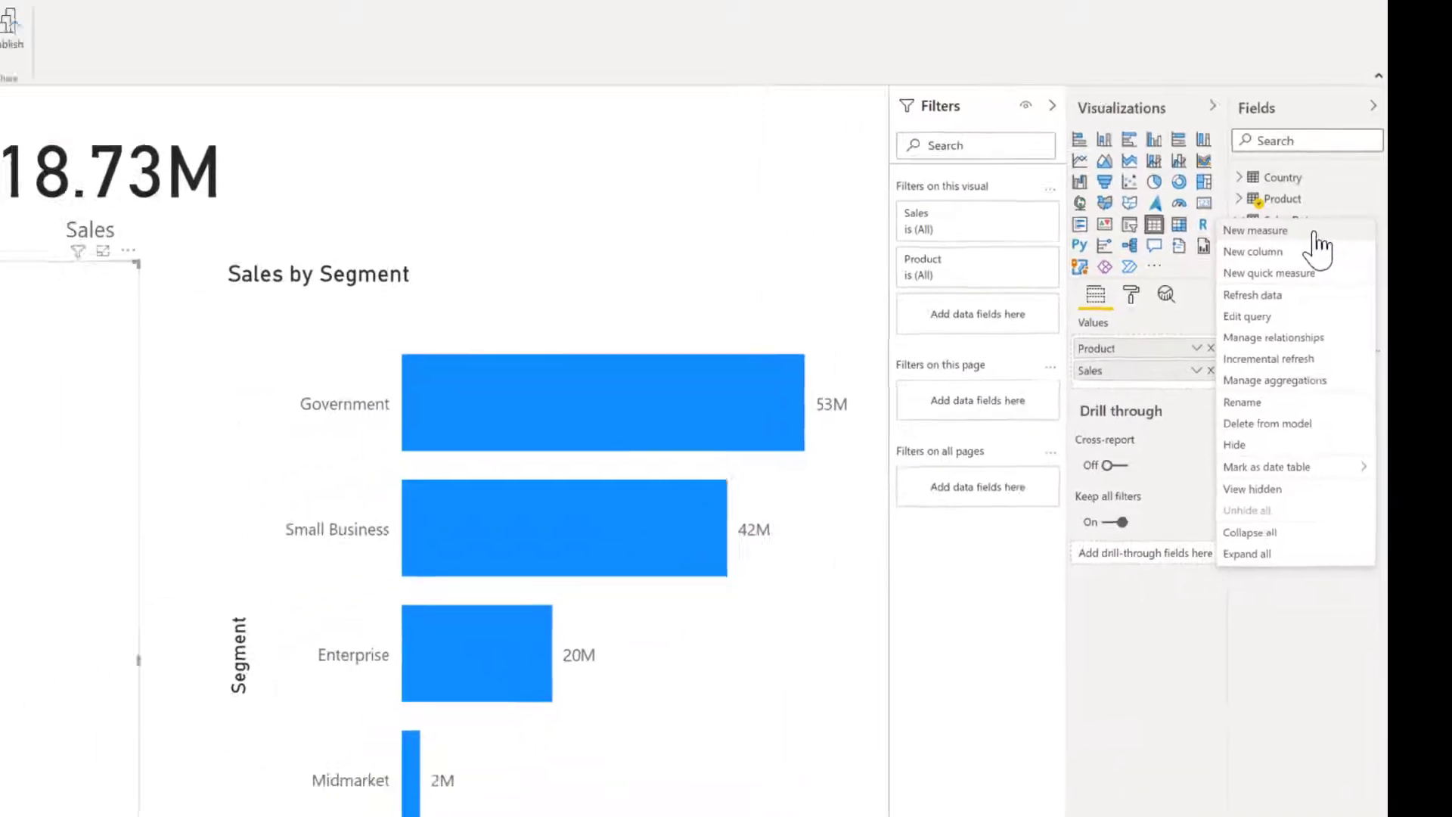
click(1315, 231)
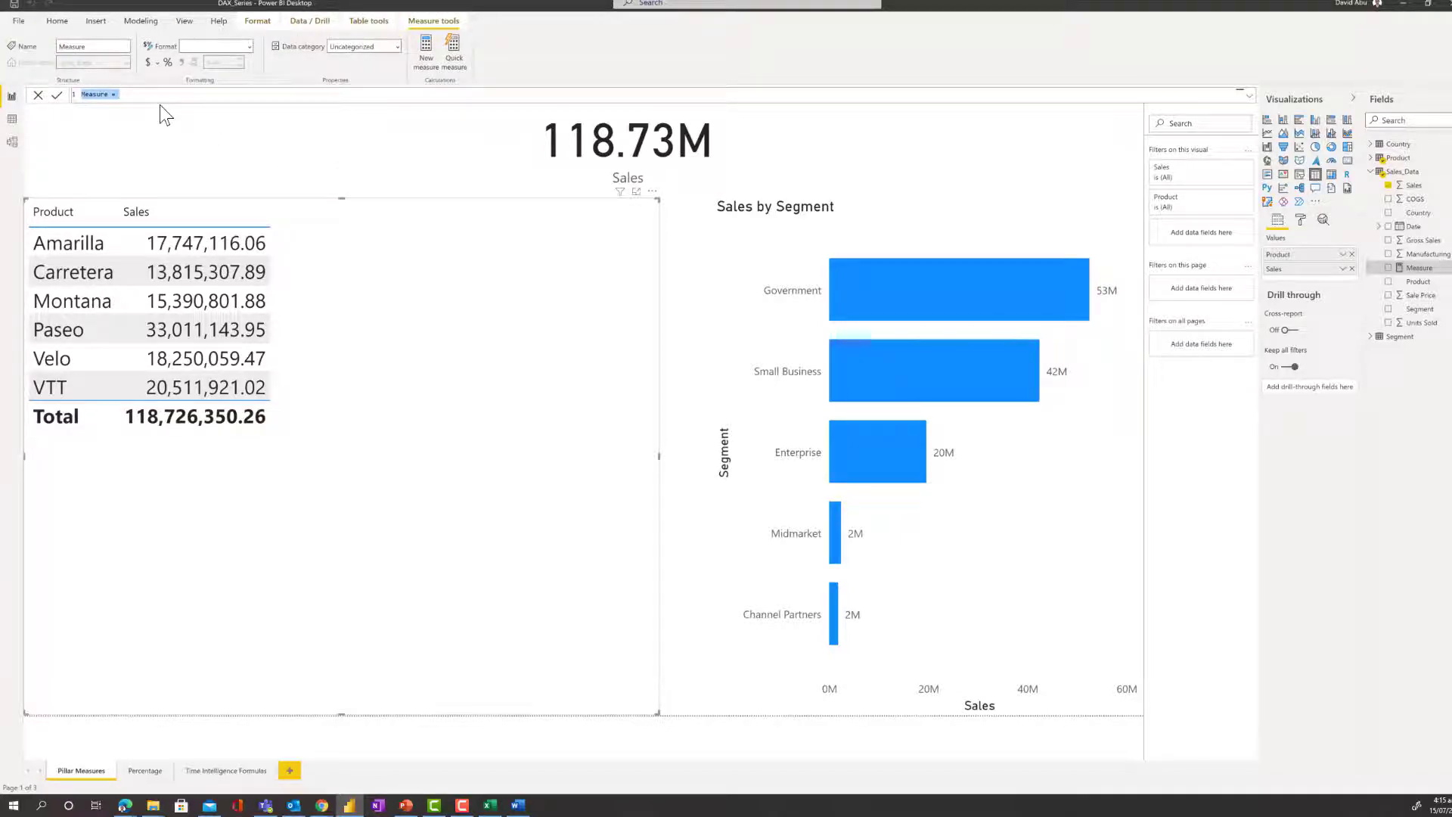
scroll(160, 104, up, 7)
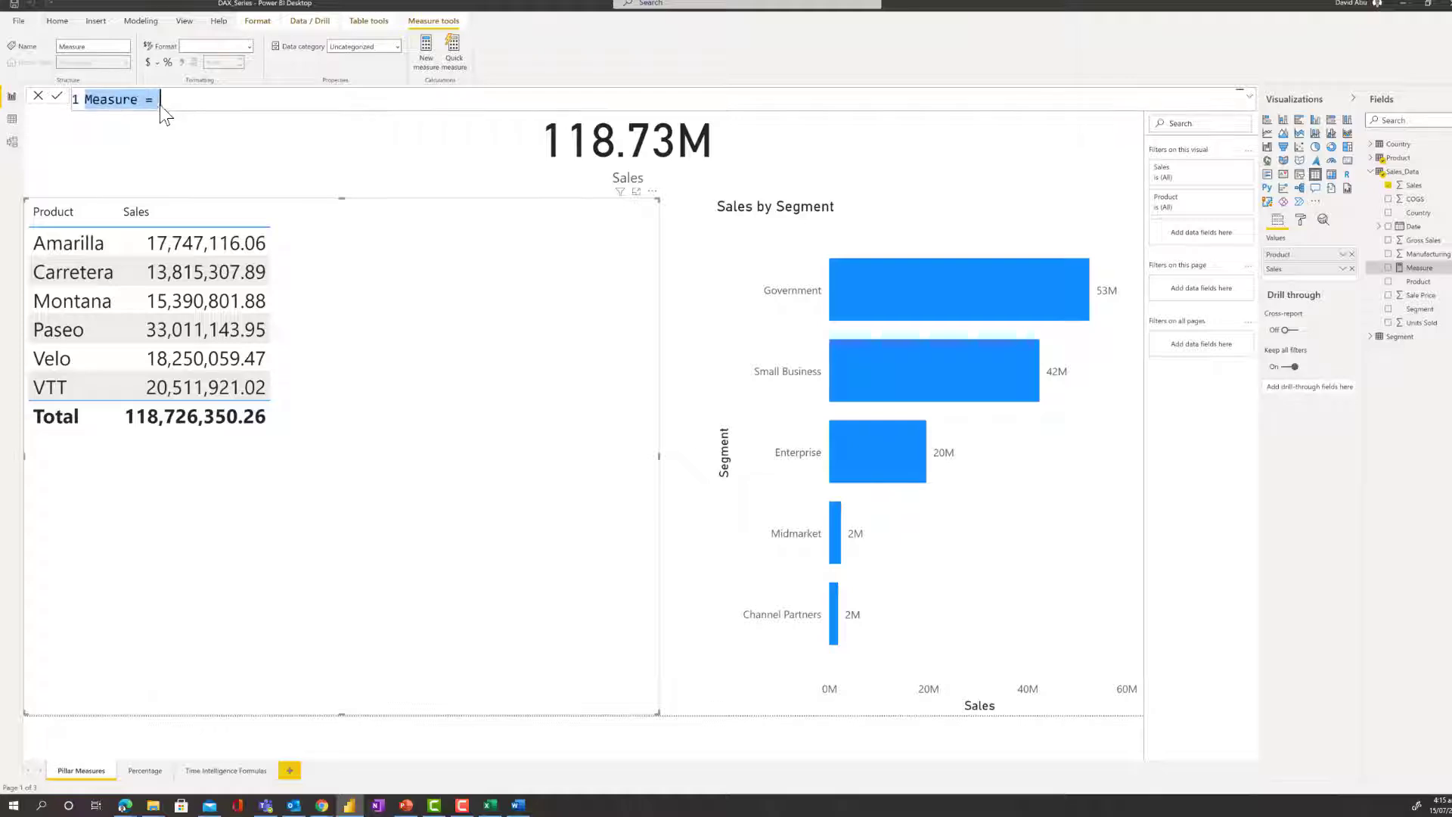
scroll(160, 104, up, 2)
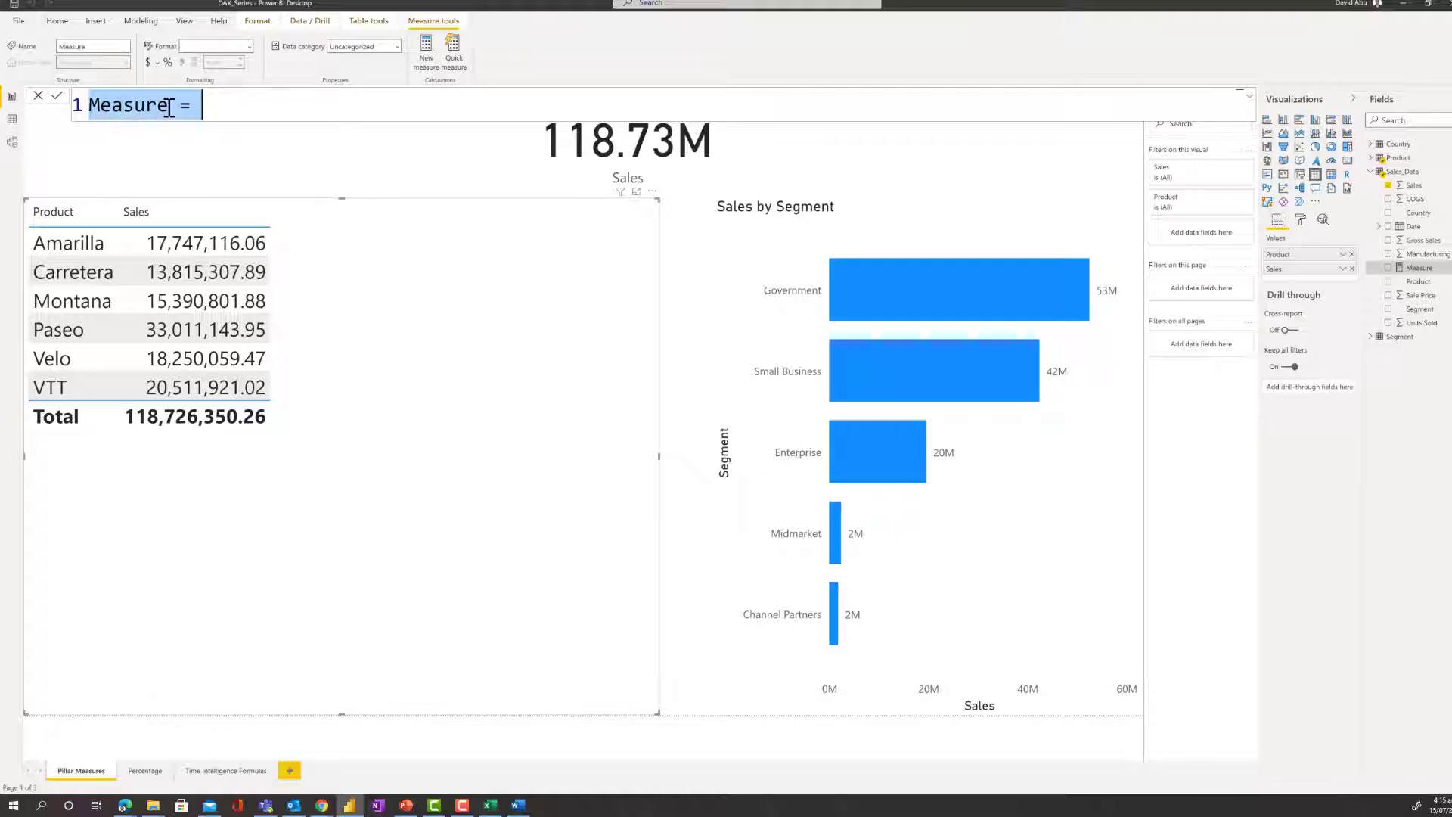
click(169, 107)
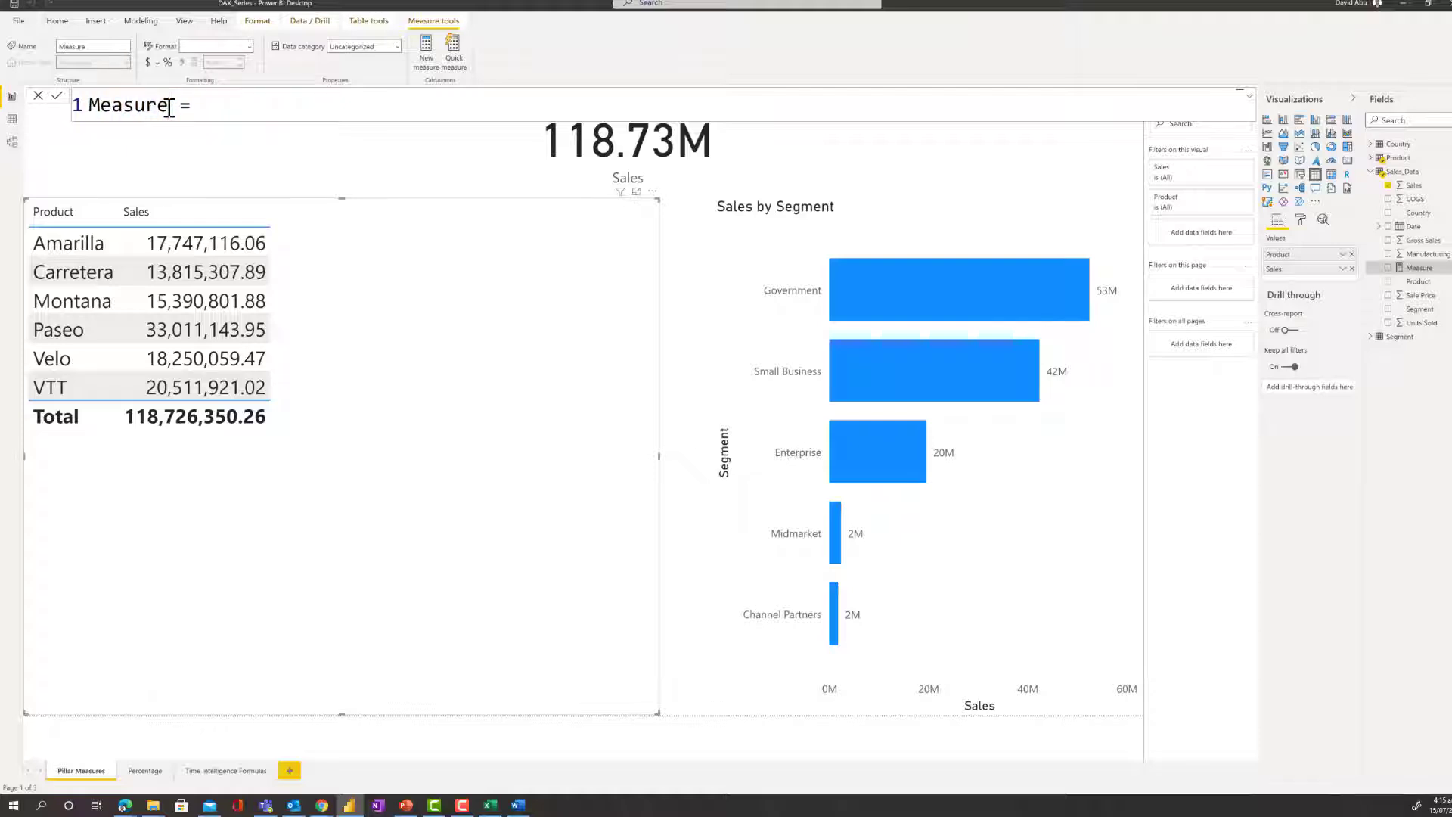
key(BackSpace)
key(BackSpace)
key(BackSpace)
key(BackSpace)
key(BackSpace)
key(BackSpace)
key(BackSpace)
text(Total Sales)
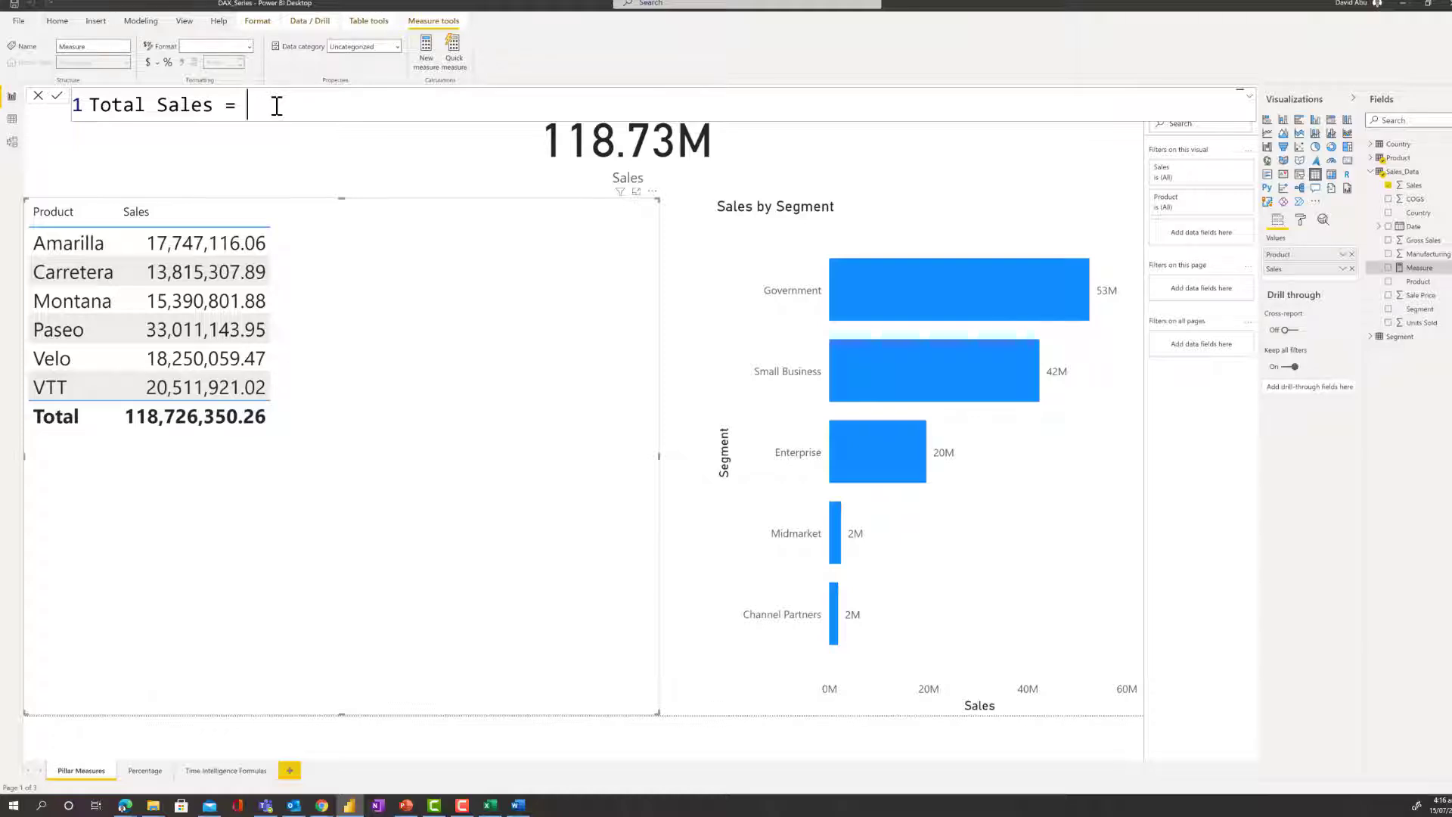
- Define the Total Sales measure as SUM(Sales_Data[ Sales]) and add it to the product table visual
text(sum)
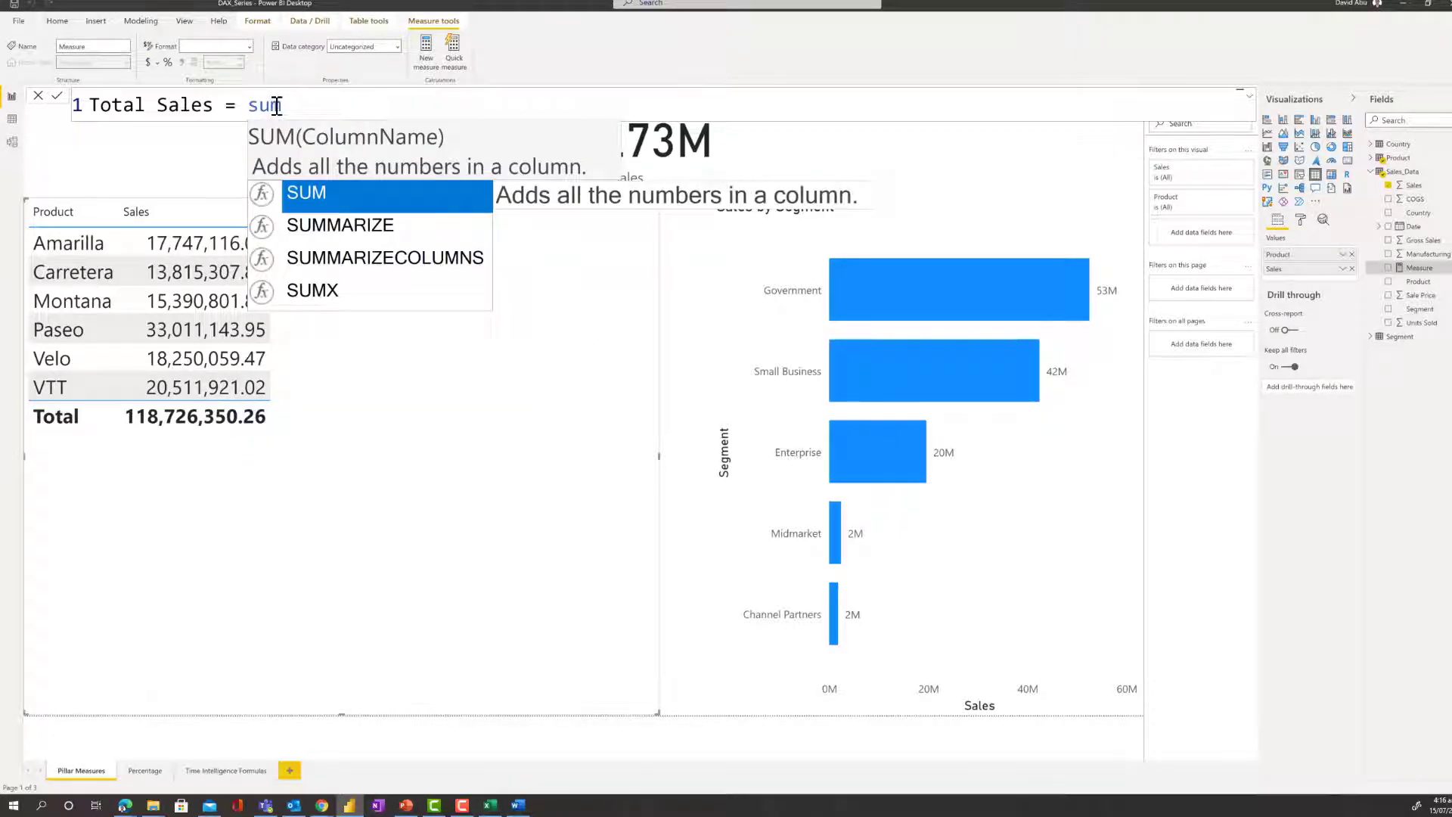
key(Tab)
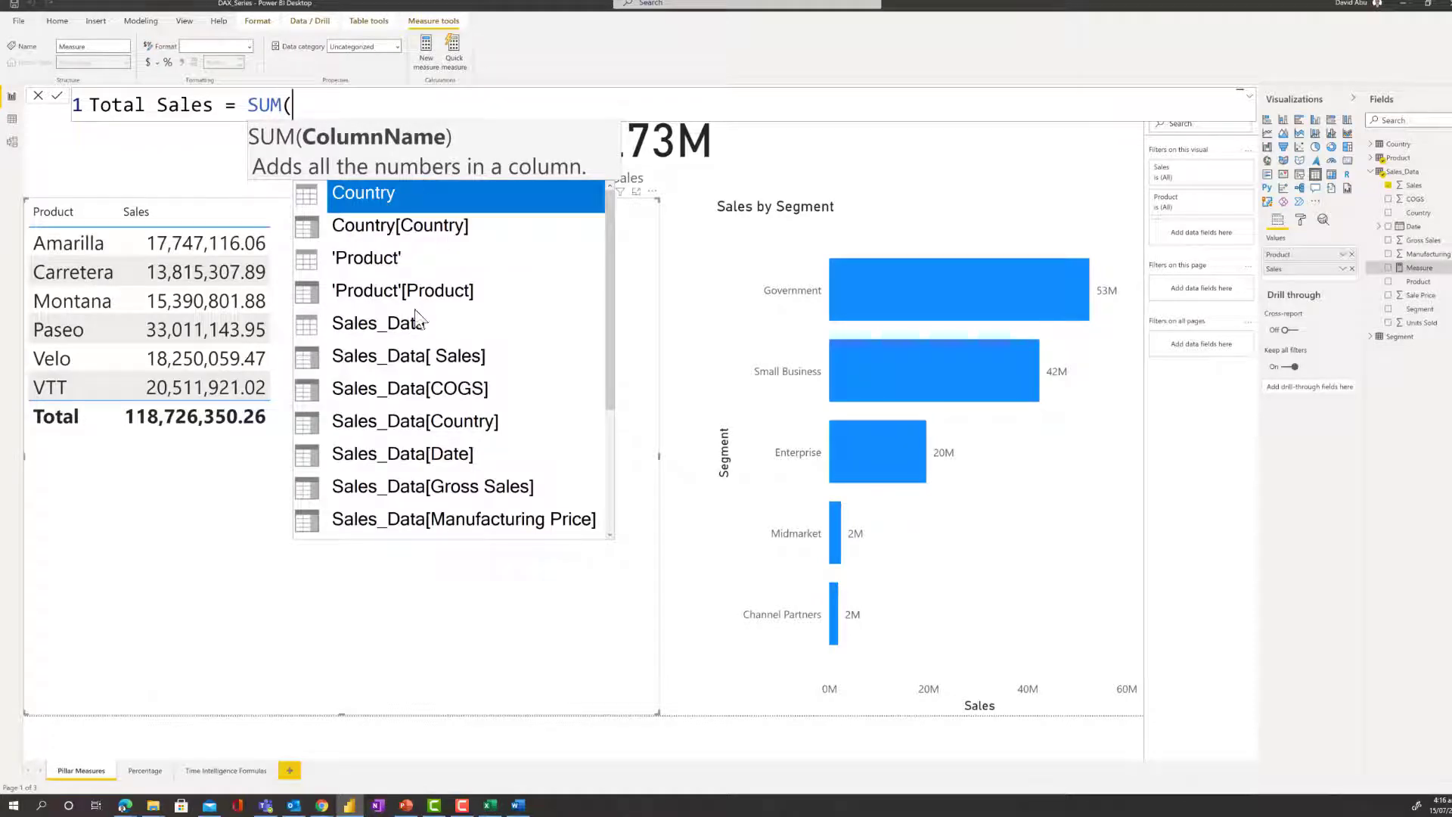
click(436, 365)
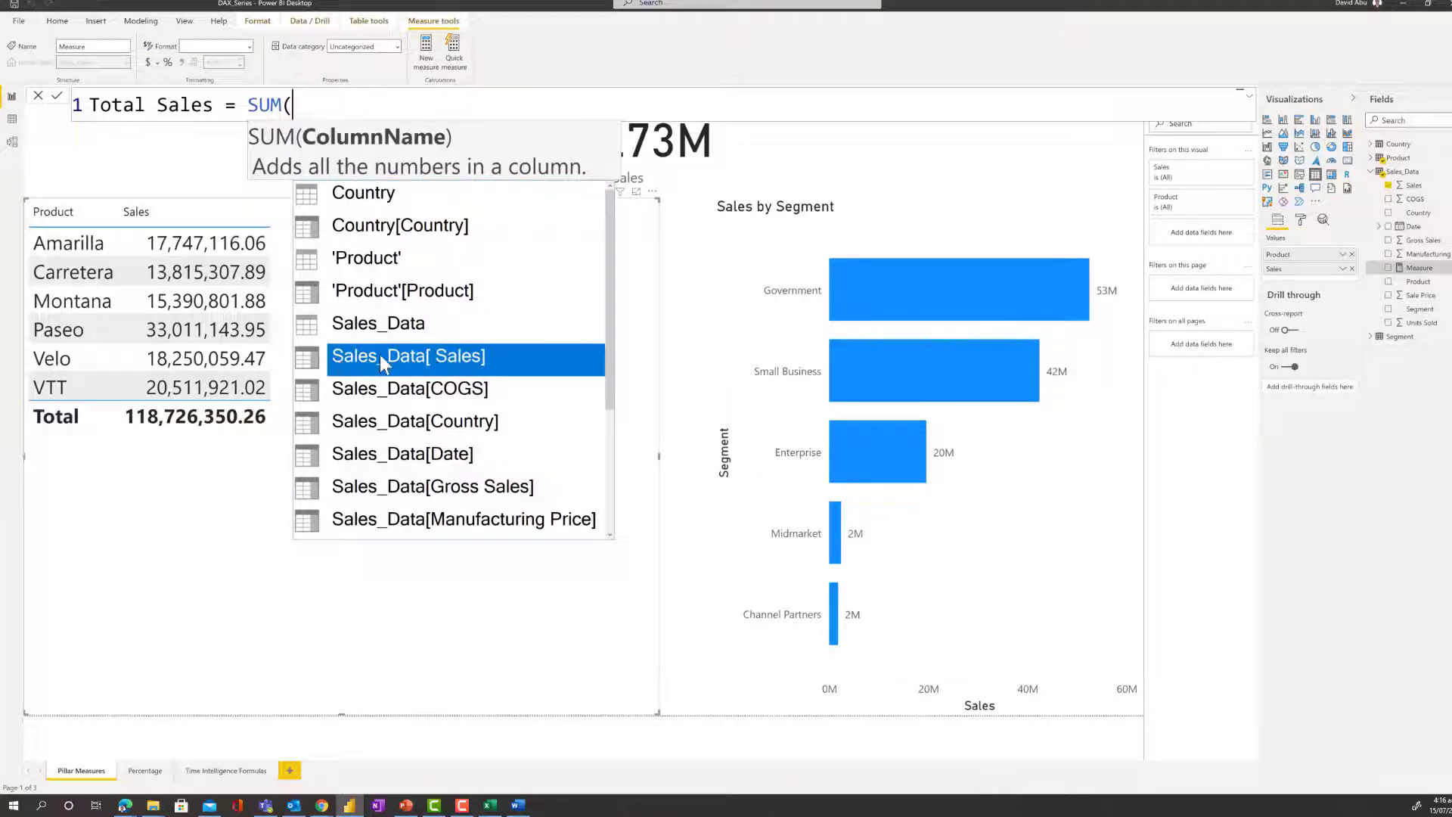
double_click(357, 359)
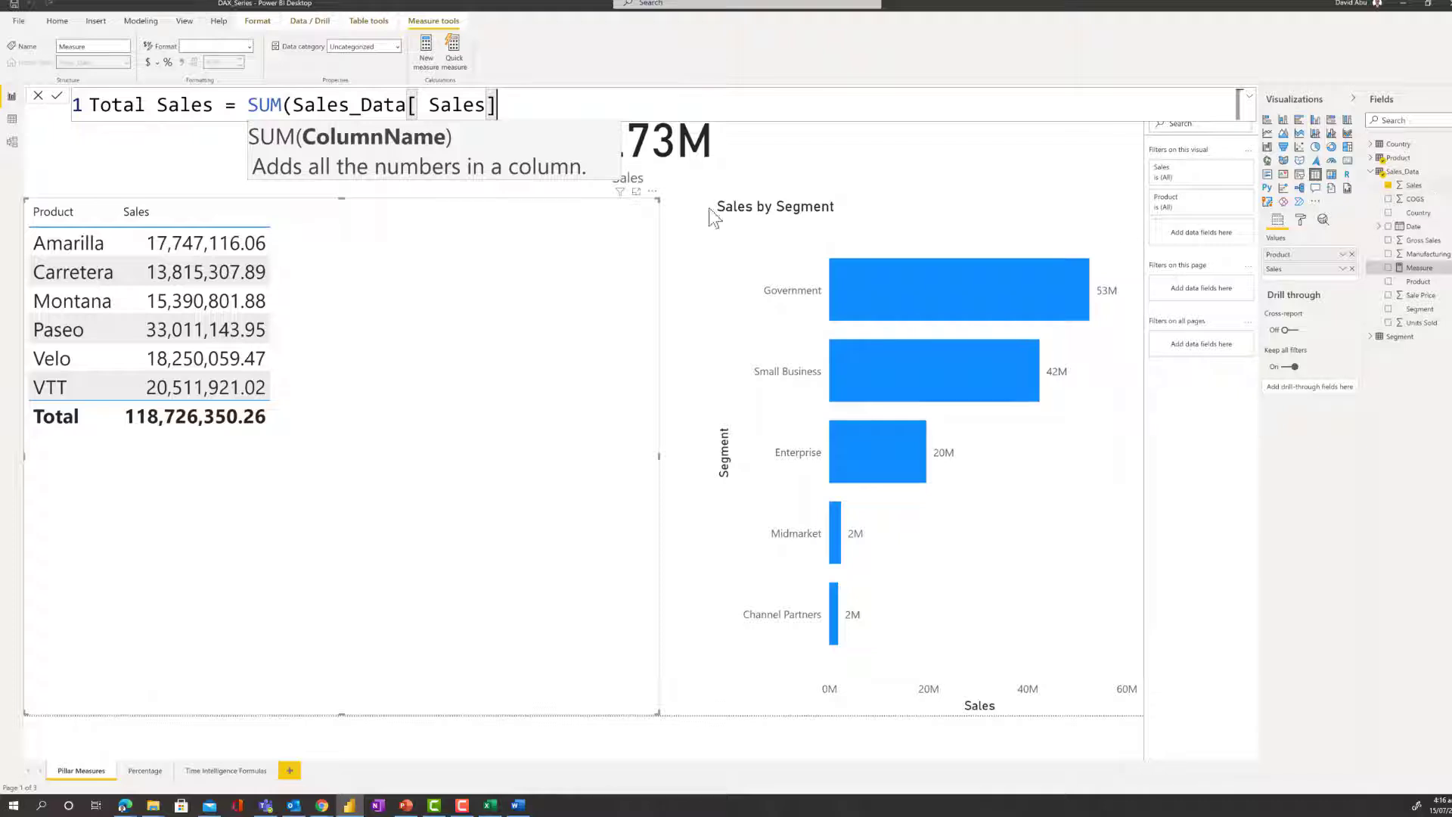
text())
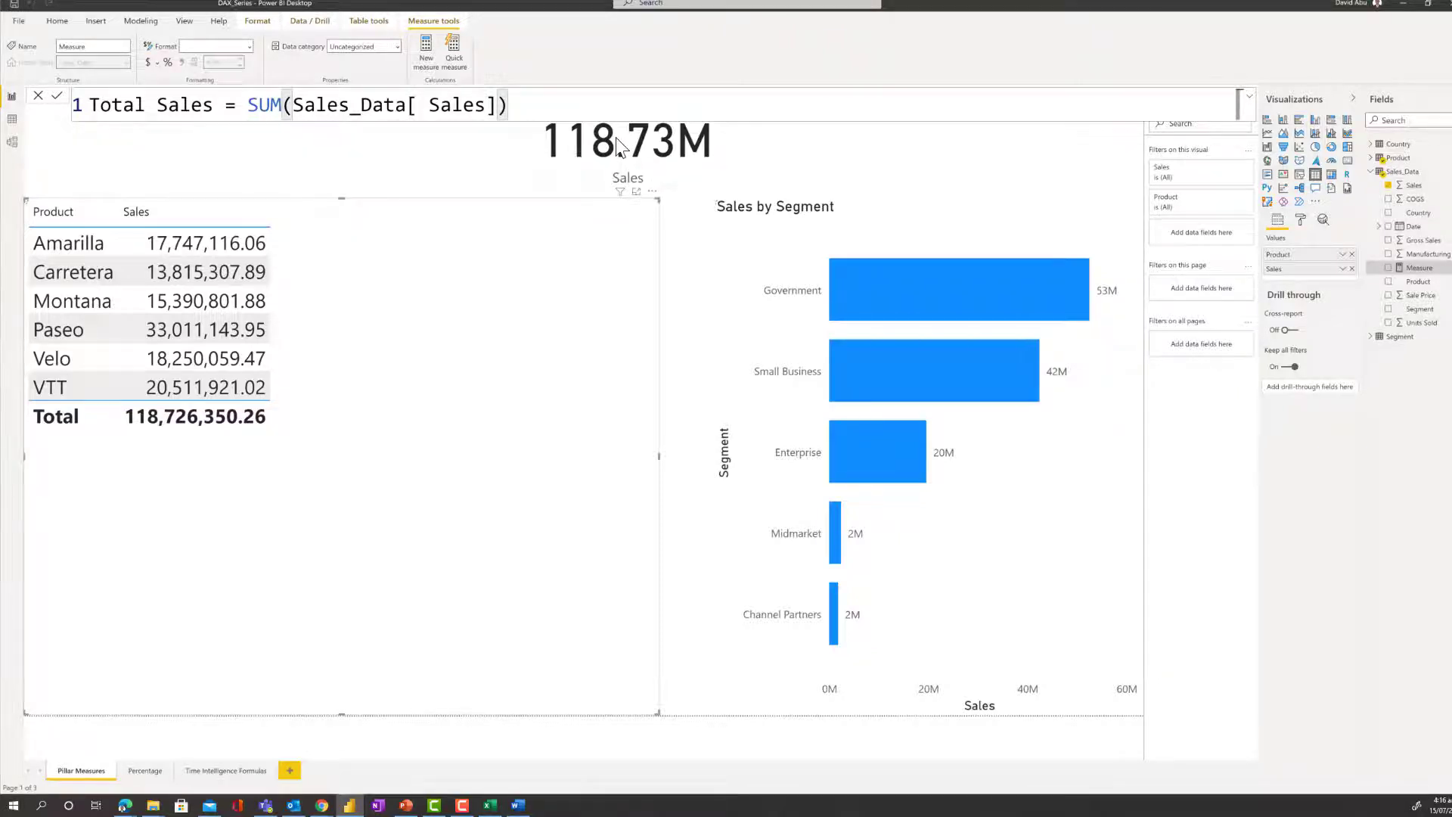
key(Return)
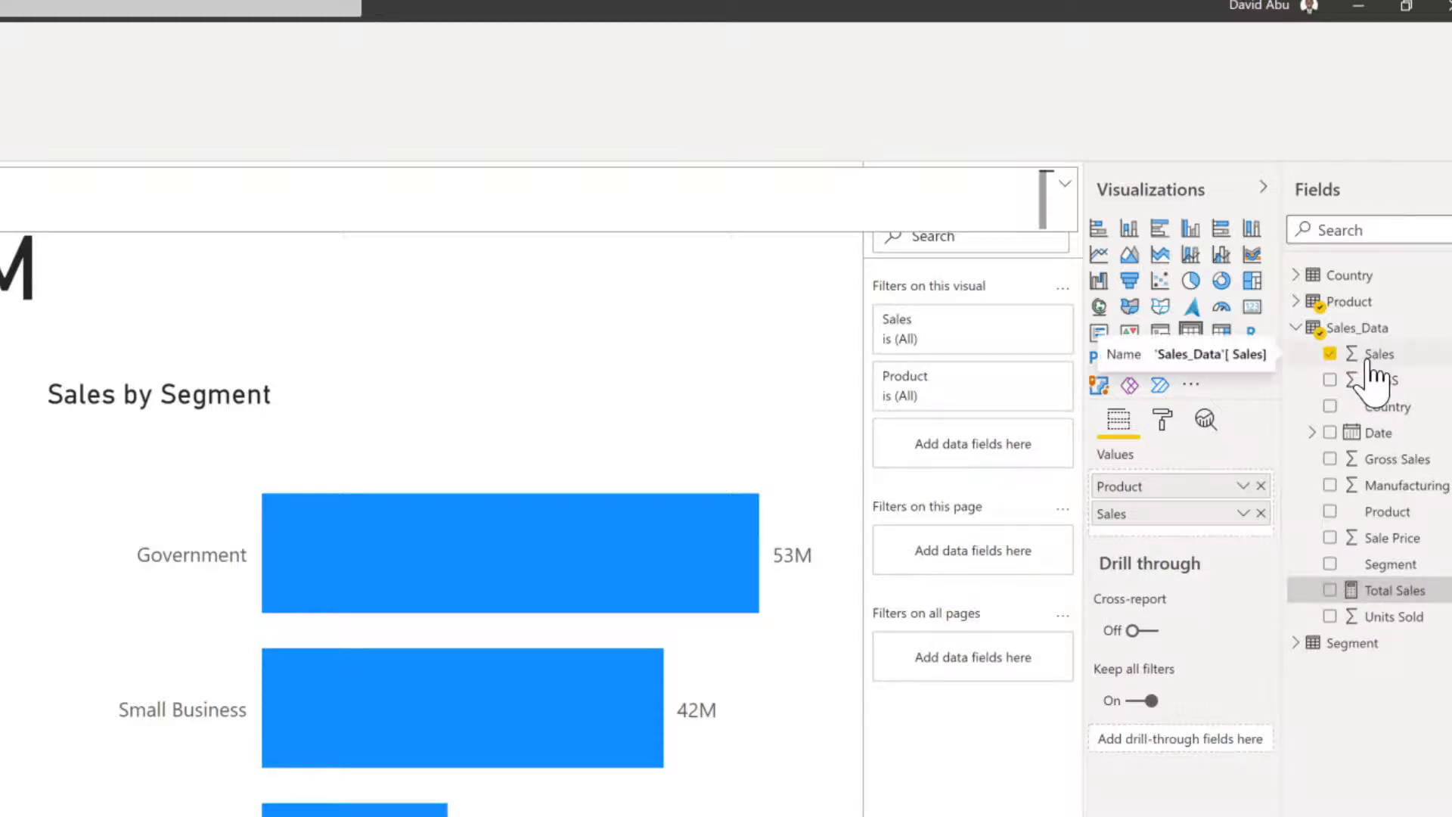
click(1330, 590)
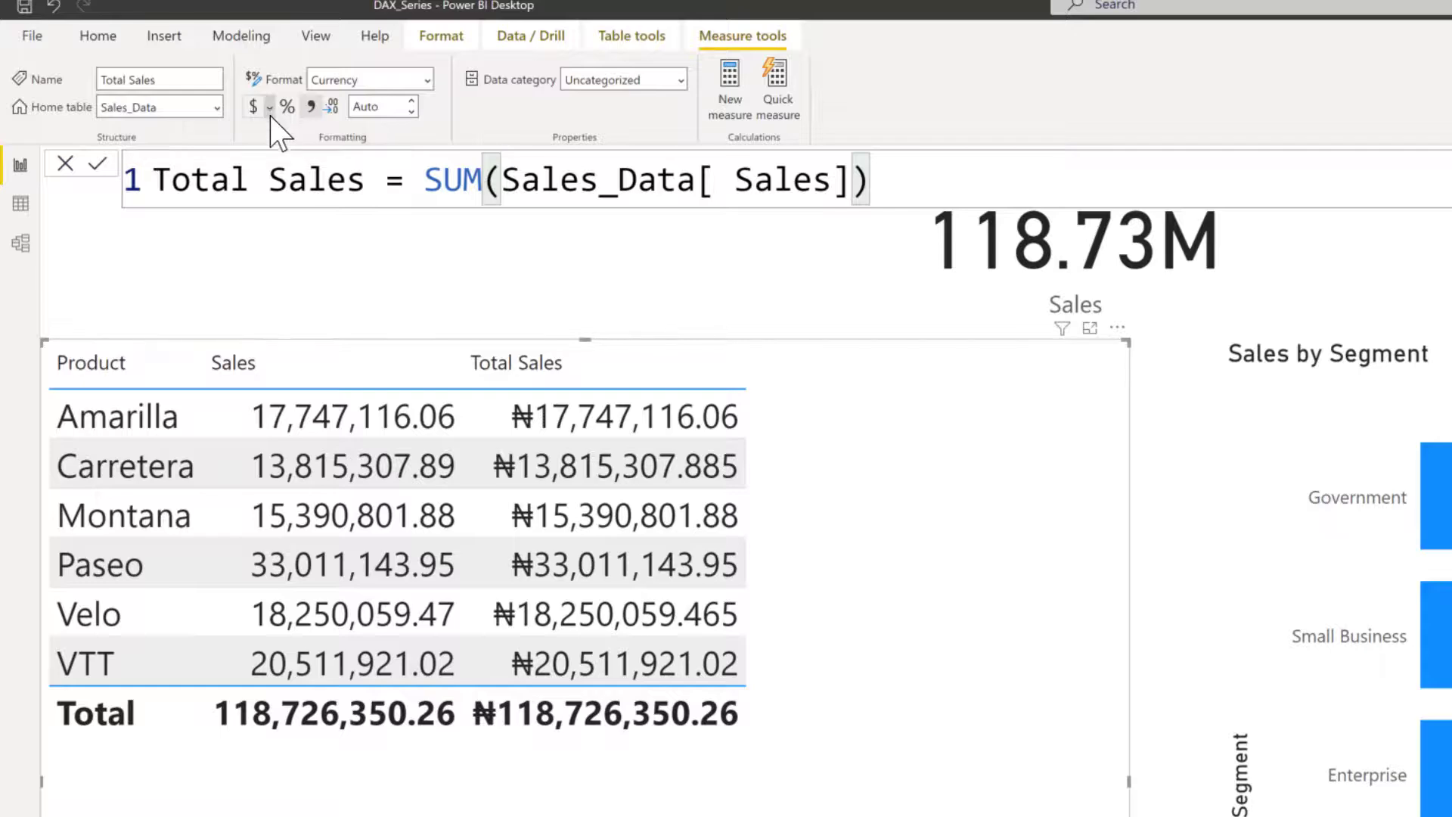
- Examine the currency symbols, number formats and thousands separator option available for the Total Sales measure
click(270, 110)
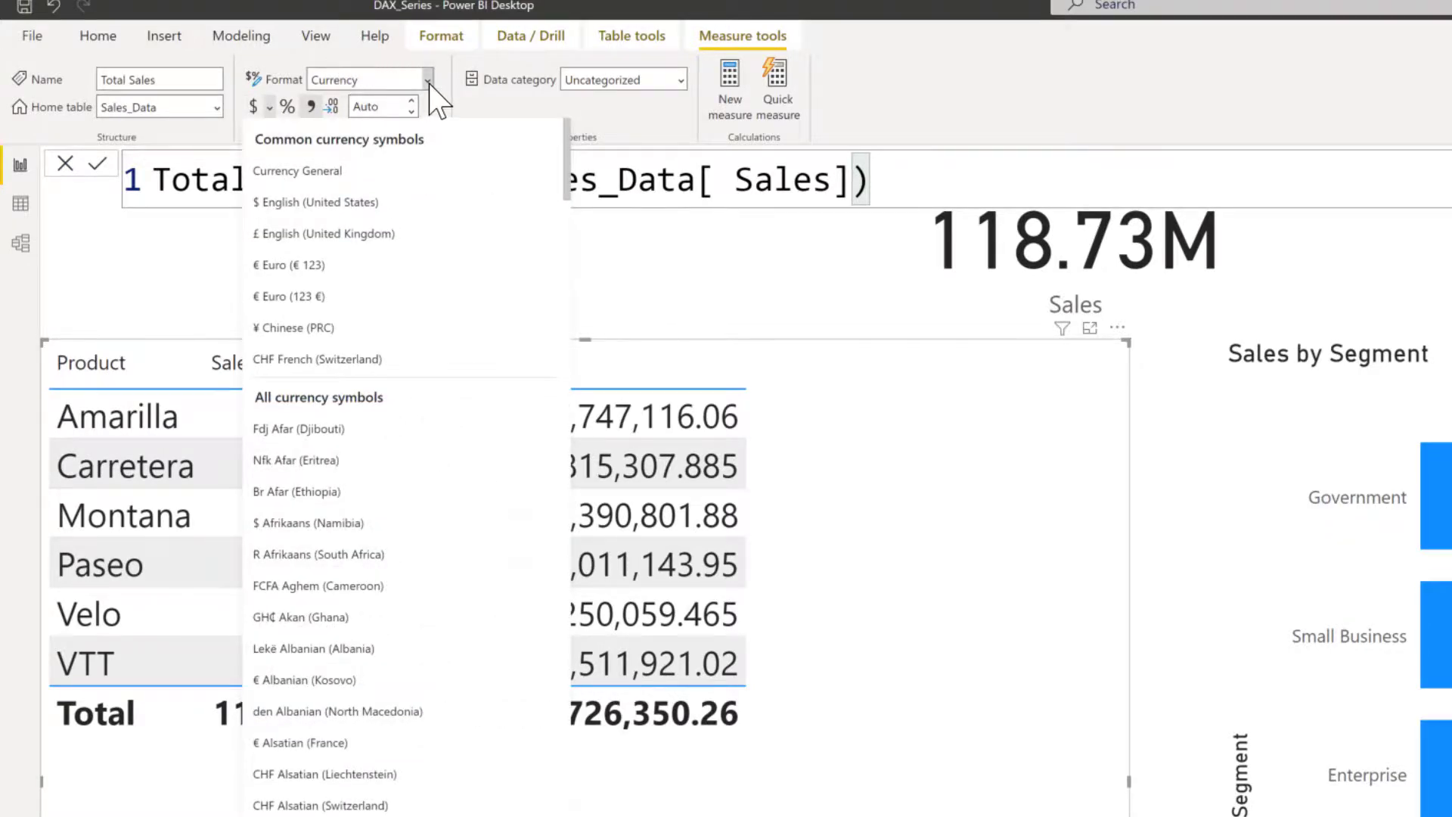
click(428, 80)
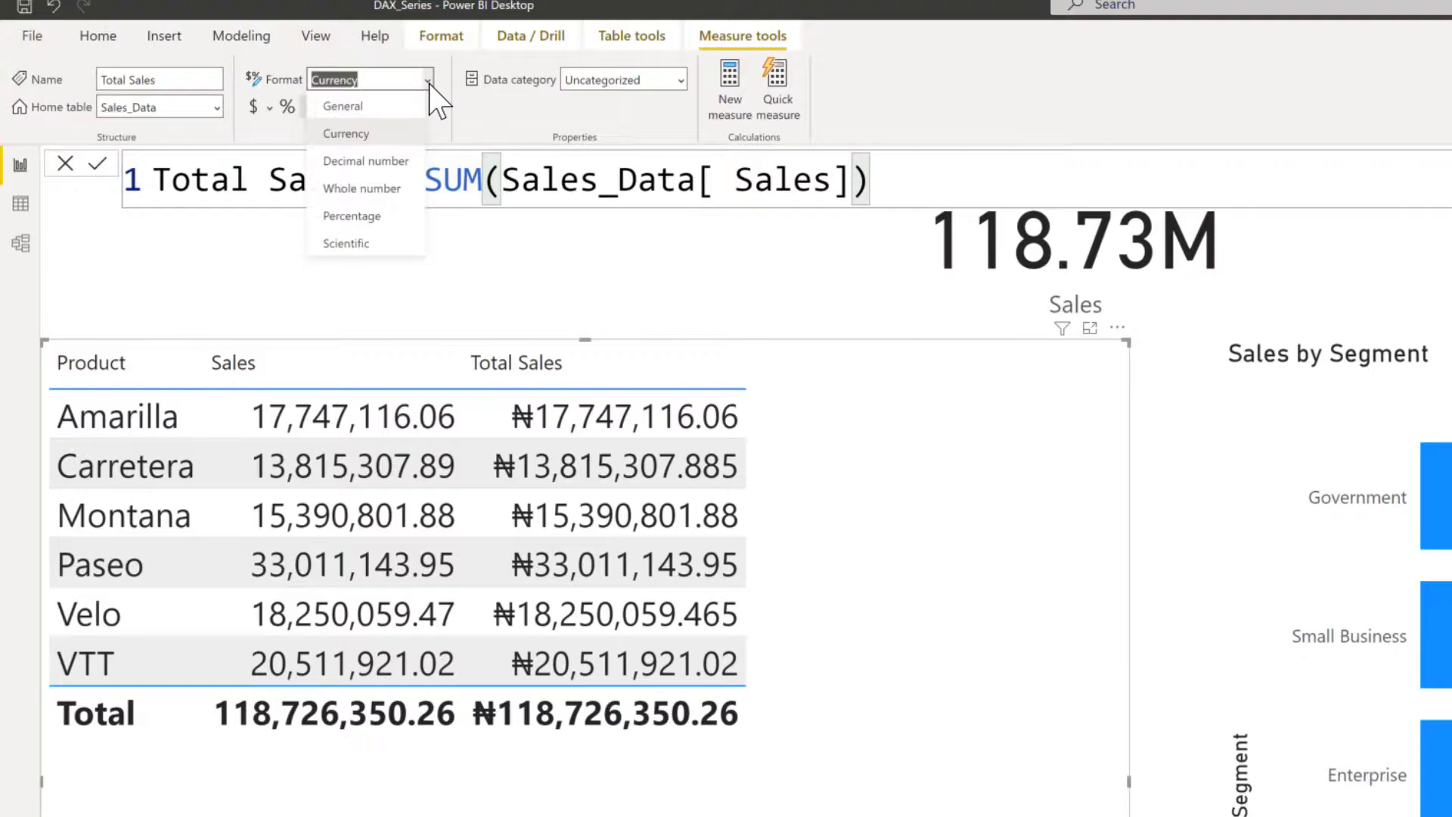
click(270, 108)
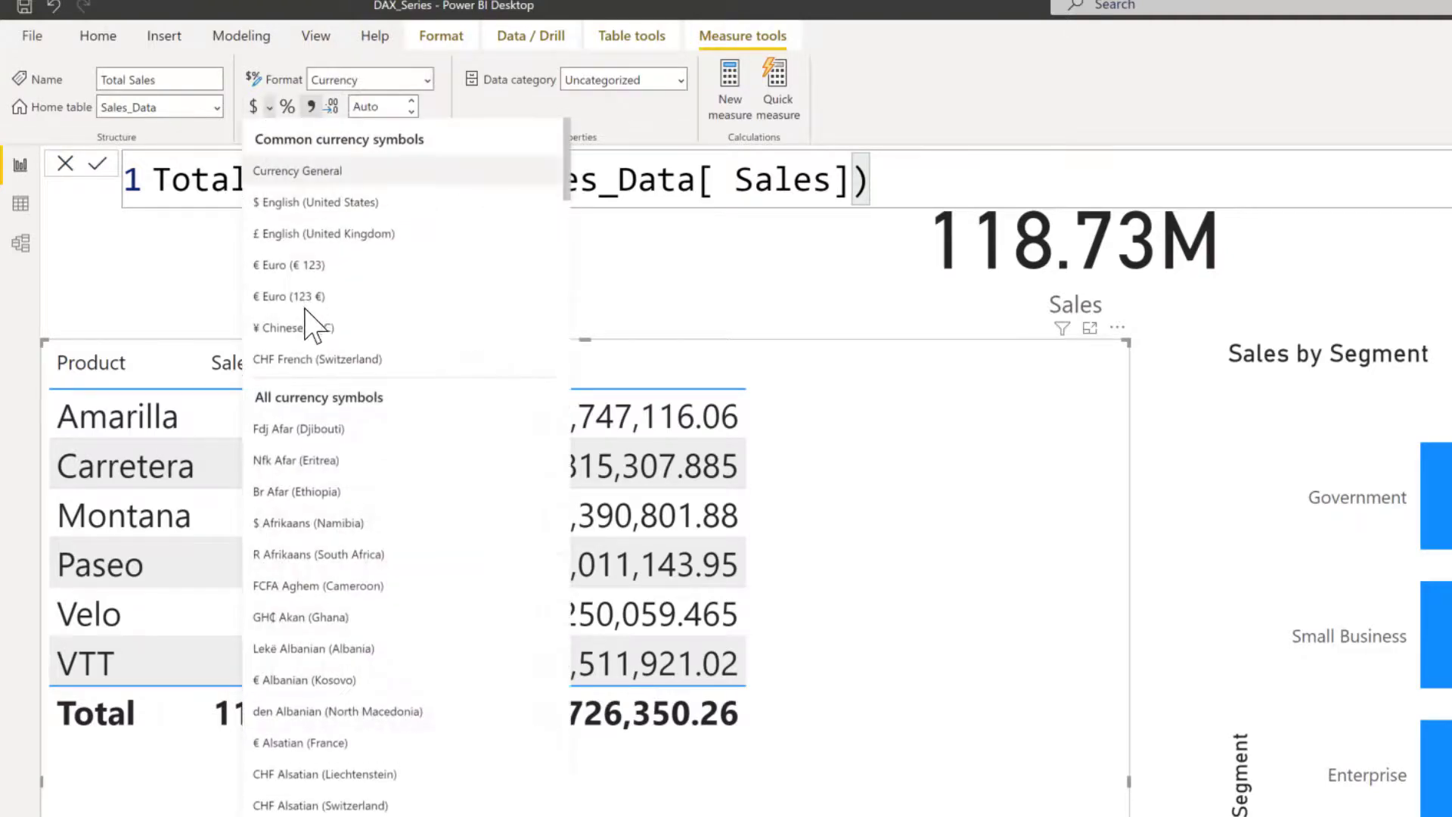
scroll(355, 378, down, 10)
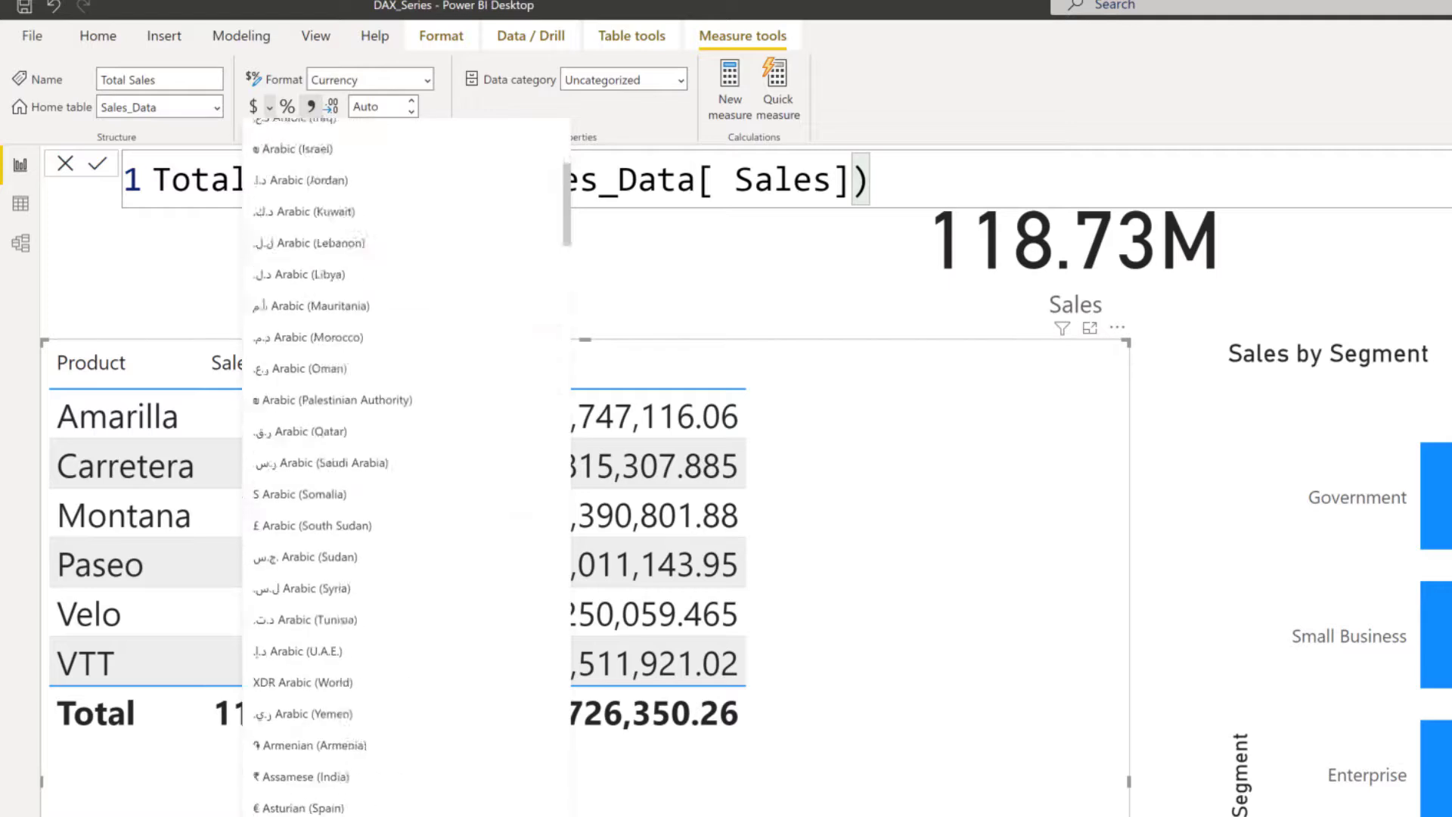
scroll(408, 453, down, 1)
click(794, 559)
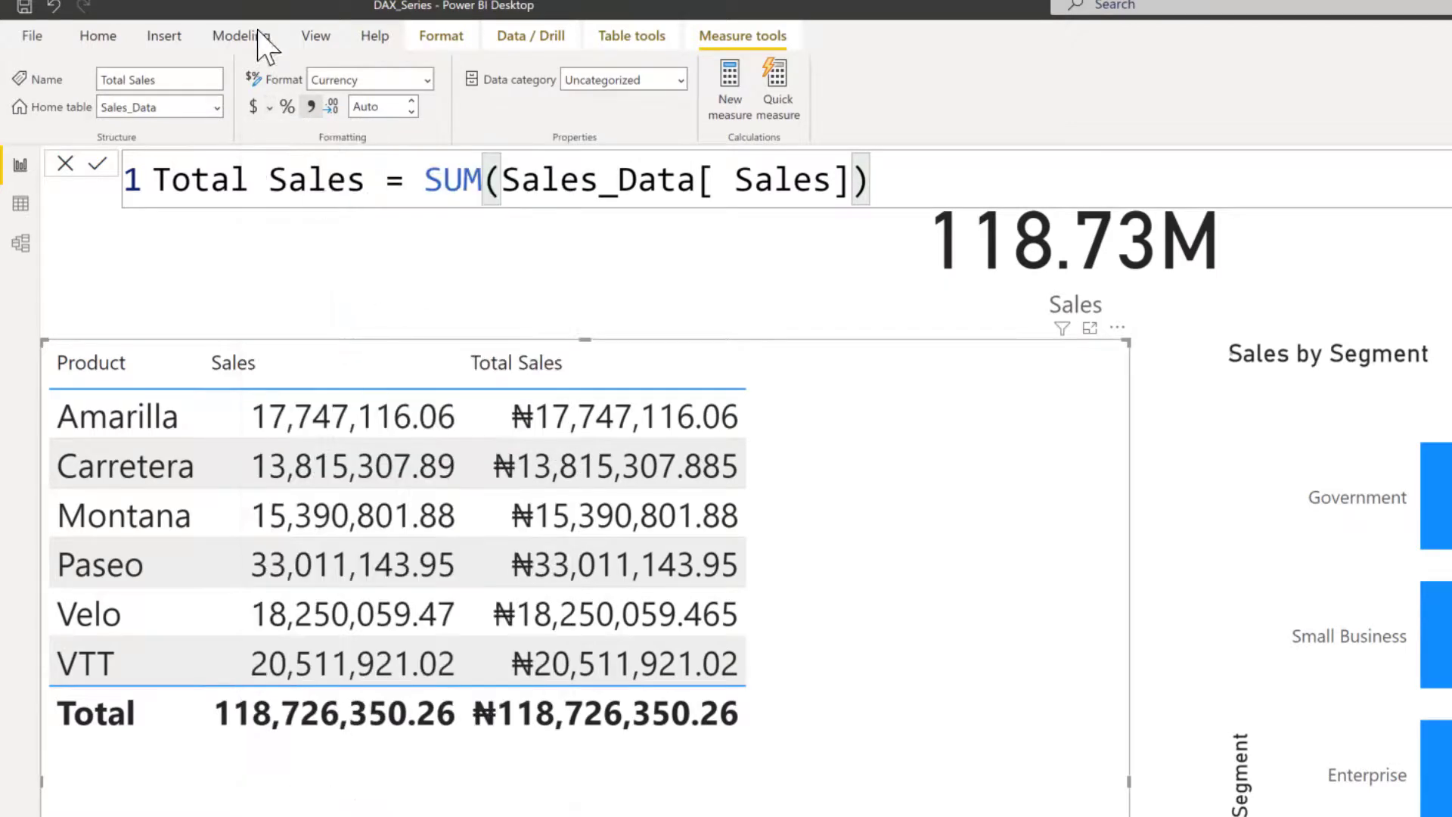
click(312, 106)
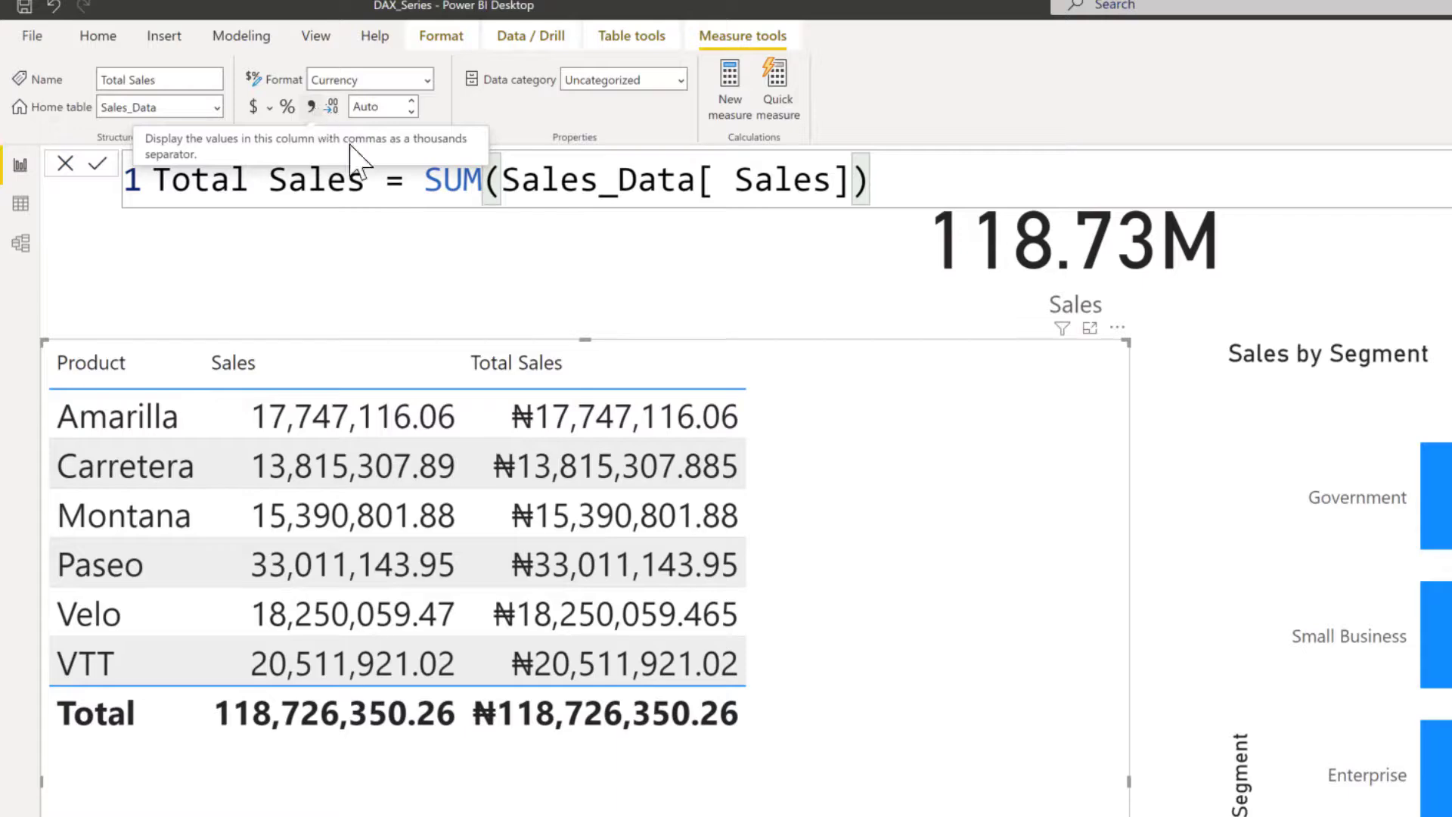